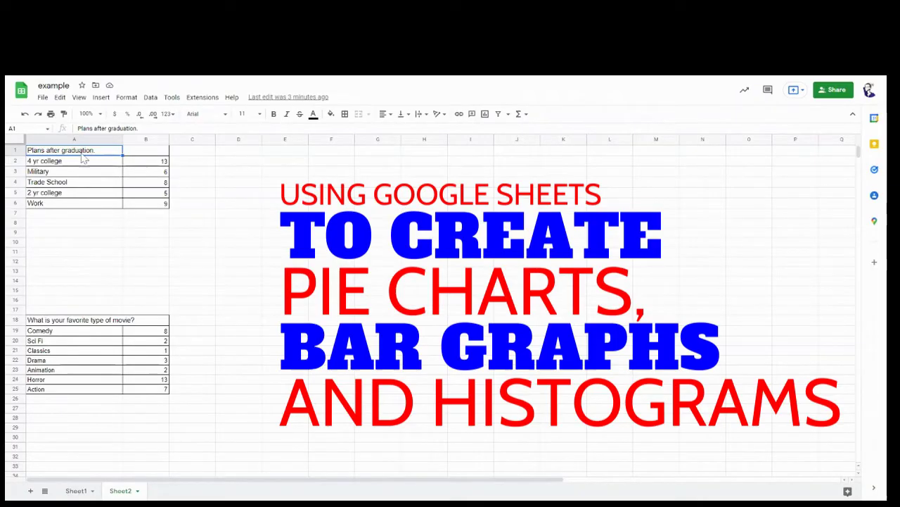
pyautogui.click(98, 222)
pyautogui.click(222, 260)
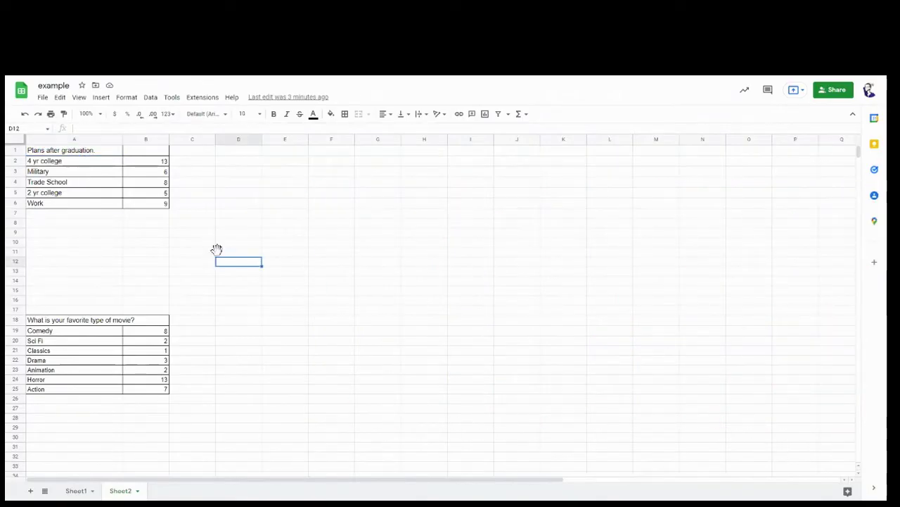
pyautogui.scroll(-1, 203, 237)
pyautogui.scroll(1, 203, 237)
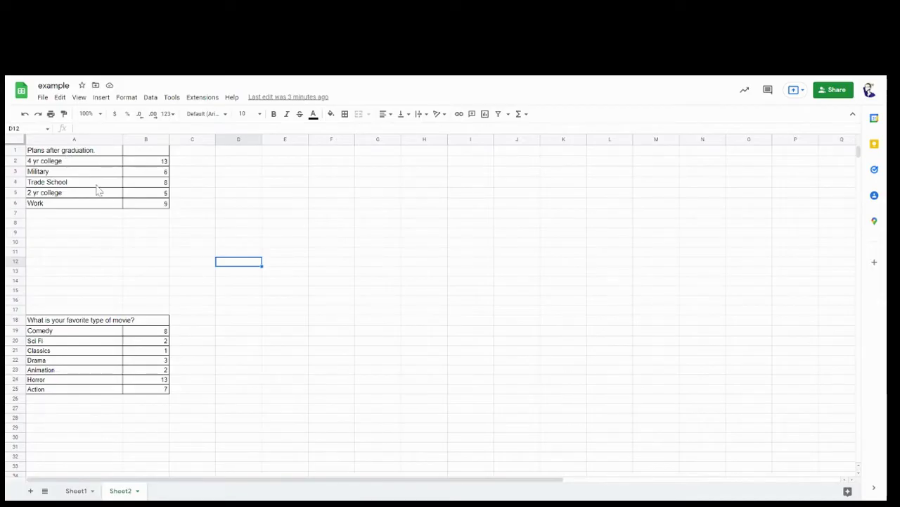
# - Insert a pie chart from the "Plans after graduation." table, using the data range A1:B6
pyautogui.moveTo(53, 161); pyautogui.dragTo(52, 205)
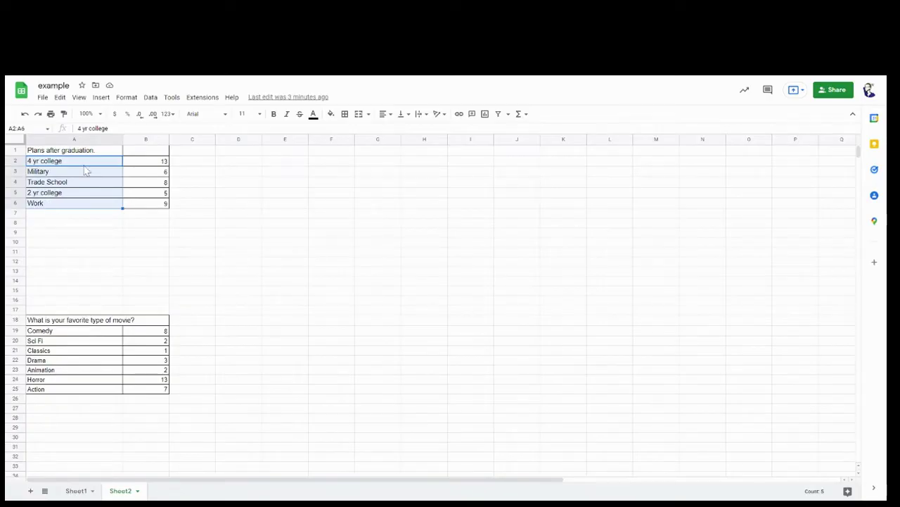
pyautogui.moveTo(146, 161); pyautogui.dragTo(150, 203)
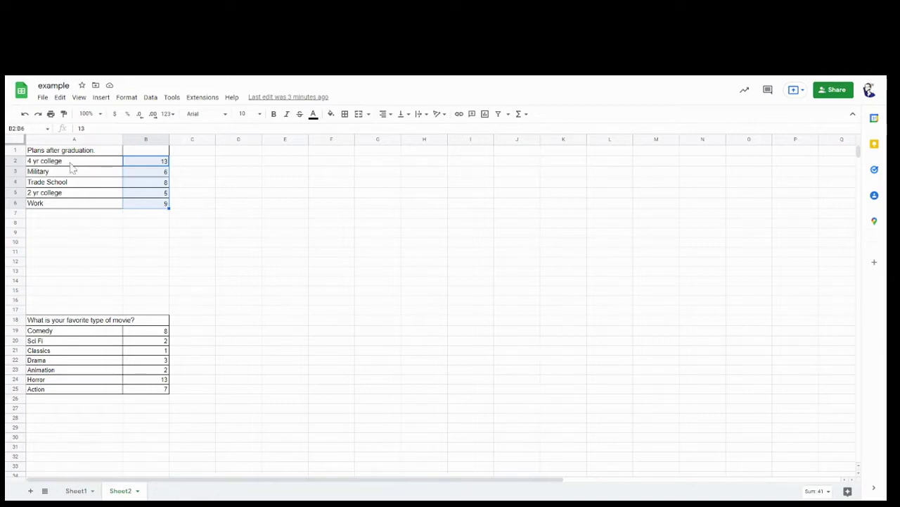
pyautogui.moveTo(70, 164); pyautogui.dragTo(144, 204)
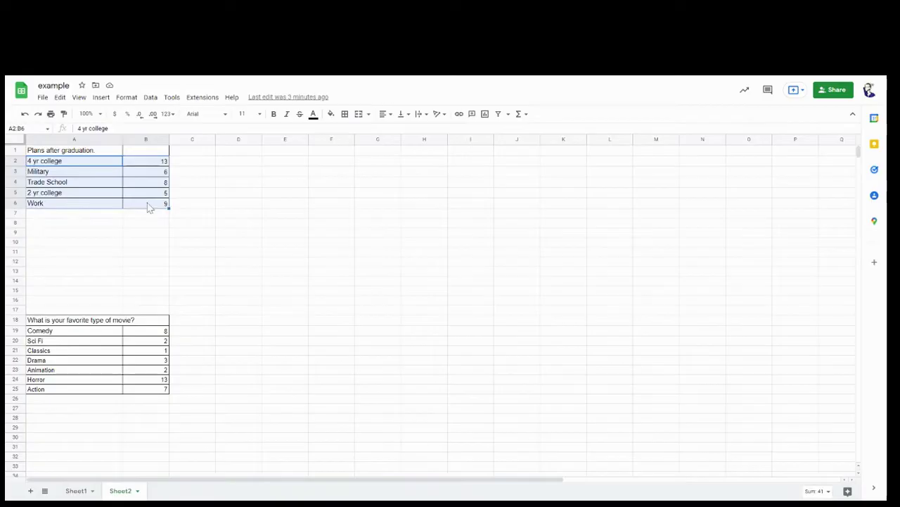
pyautogui.moveTo(55, 152); pyautogui.dragTo(145, 204)
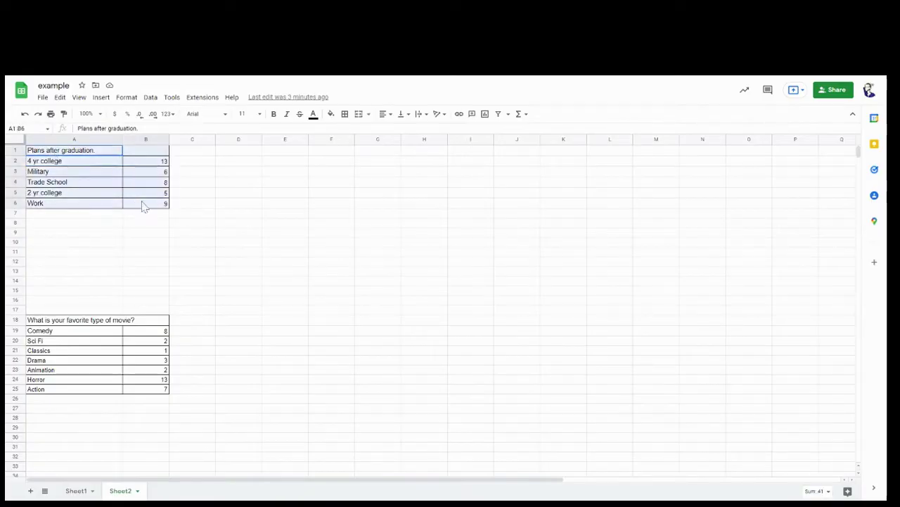
pyautogui.click(101, 97)
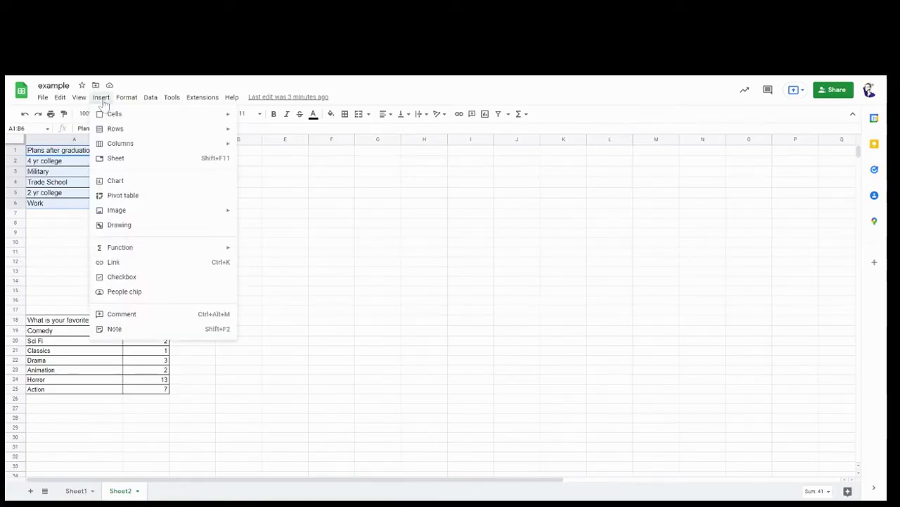
pyautogui.click(128, 187)
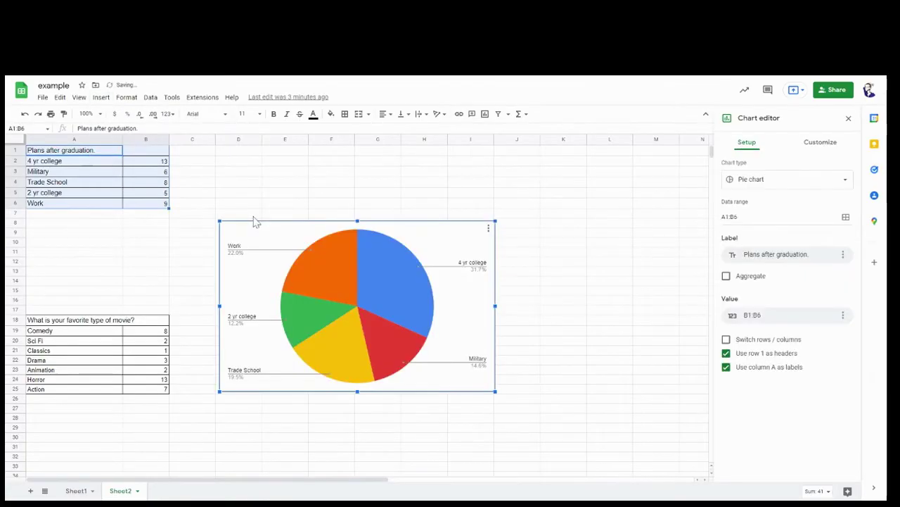
# - Move the pie chart up beside the graduation plans table and close the chart editor
pyautogui.moveTo(351, 332); pyautogui.dragTo(339, 261)
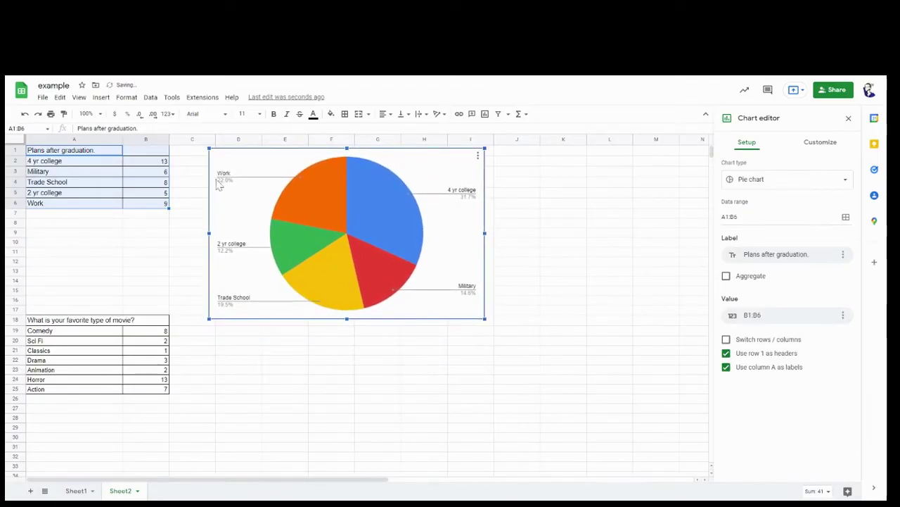
pyautogui.click(238, 181)
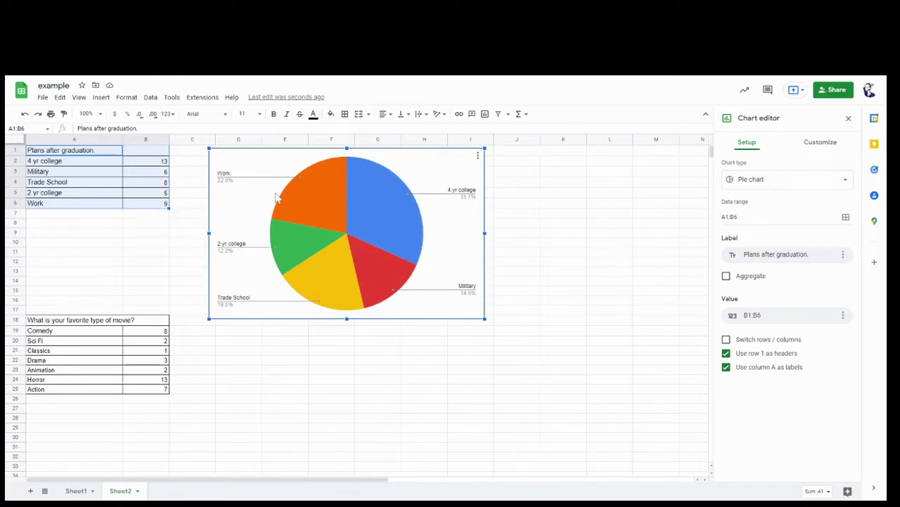
pyautogui.moveTo(331, 217); pyautogui.dragTo(331, 223)
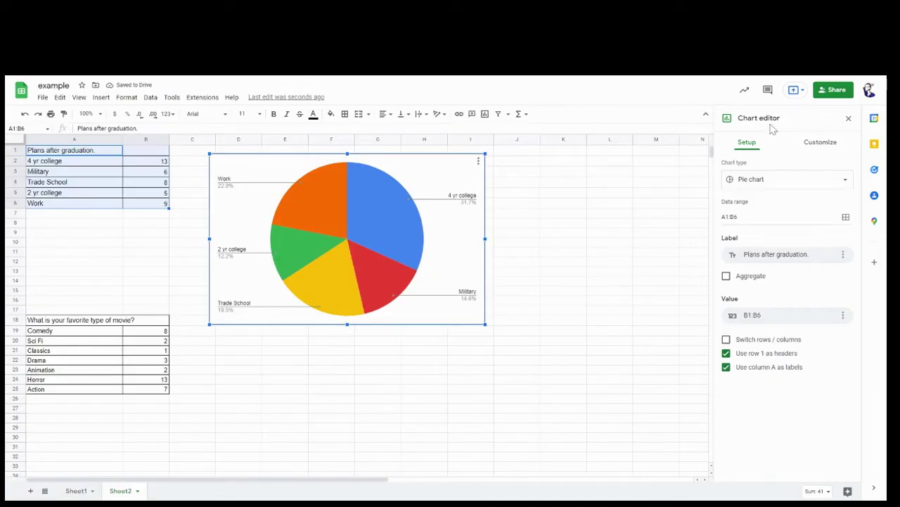
pyautogui.click(849, 118)
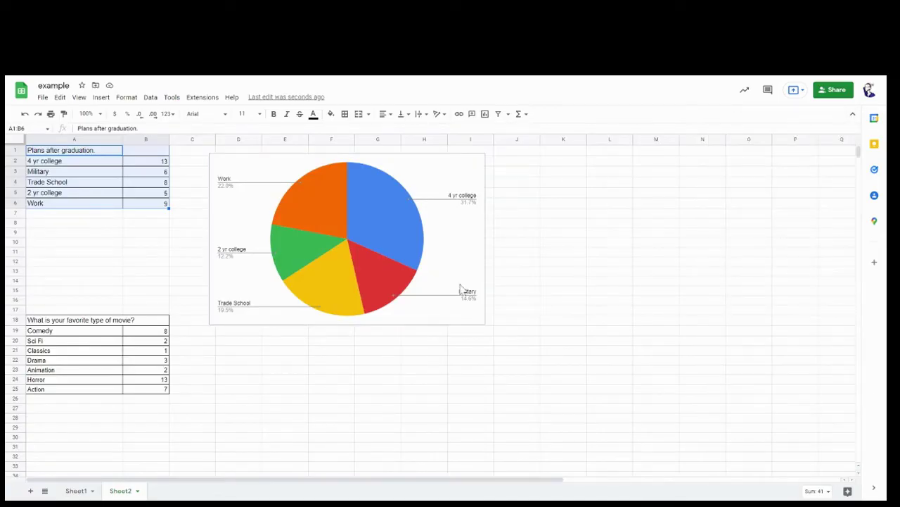
# - Give the pie chart the title "Plans after graduation"
pyautogui.click(479, 168)
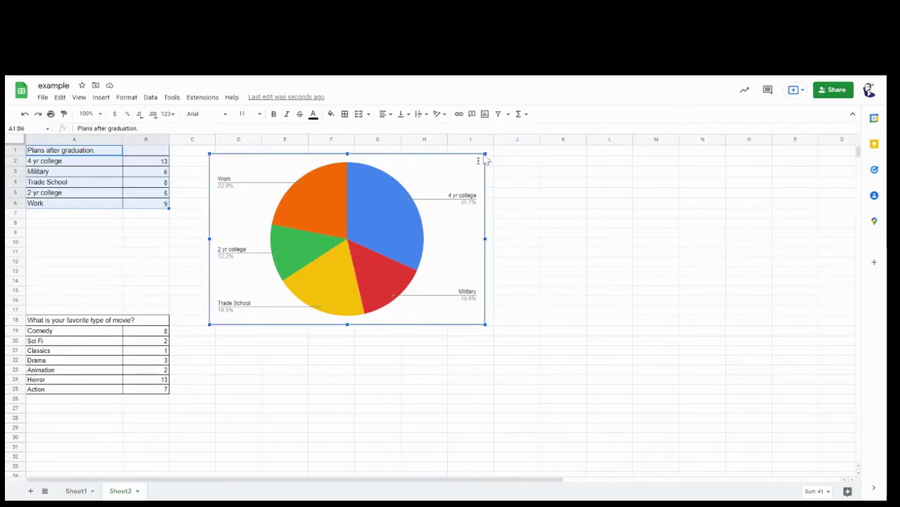
pyautogui.click(476, 166)
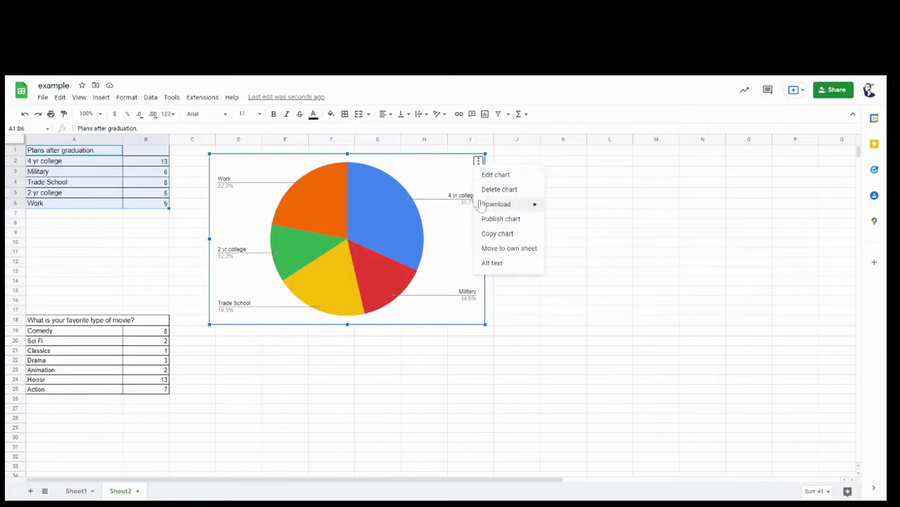
pyautogui.click(514, 176)
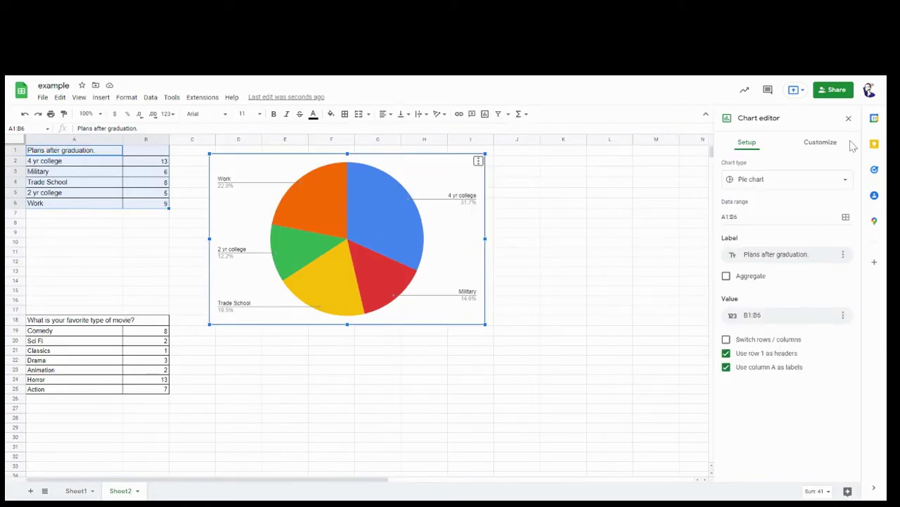
pyautogui.click(828, 147)
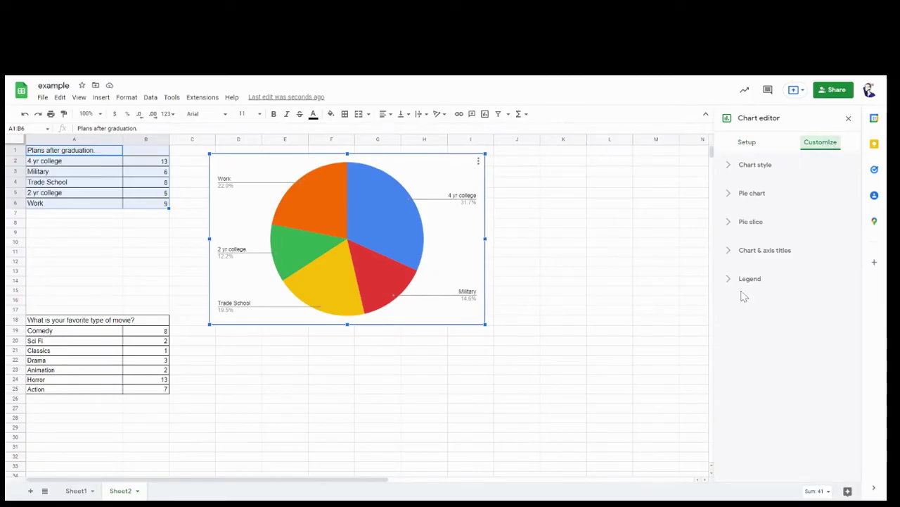
pyautogui.click(731, 255)
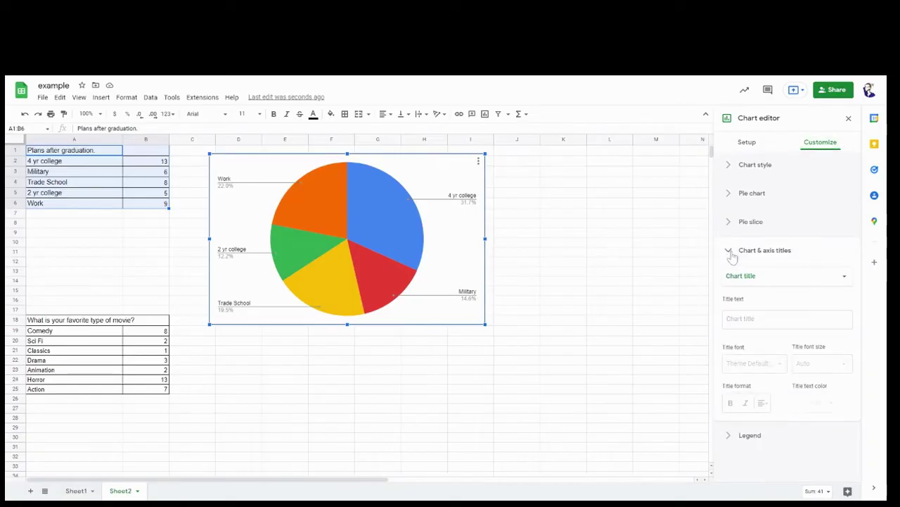
pyautogui.click(787, 320)
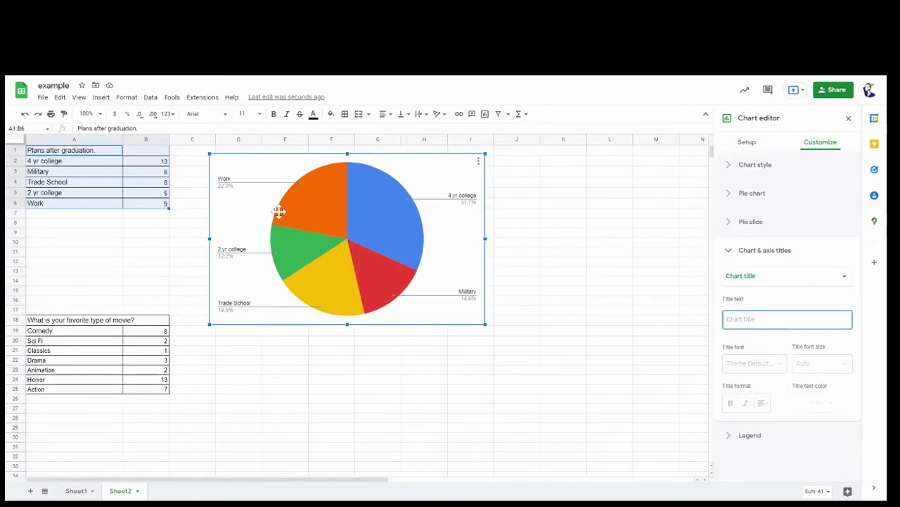
pyautogui.write('Pl')
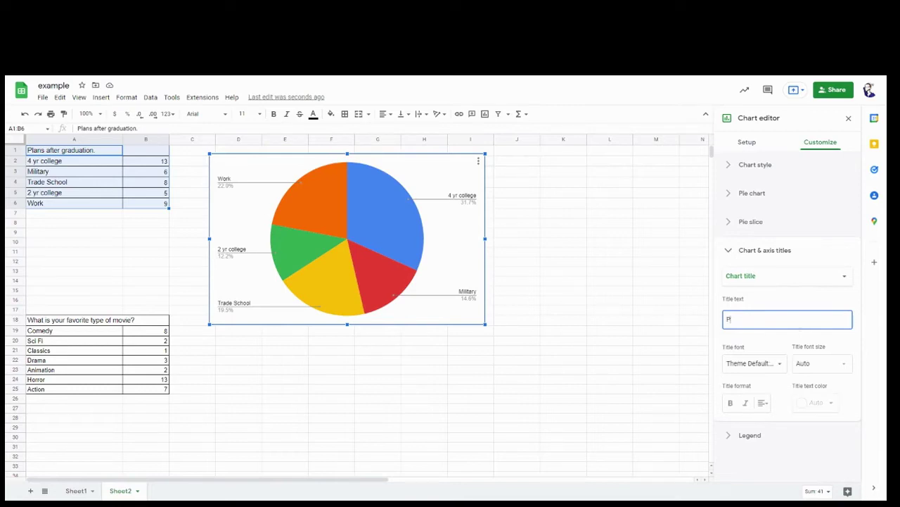
pyautogui.write('ans a')
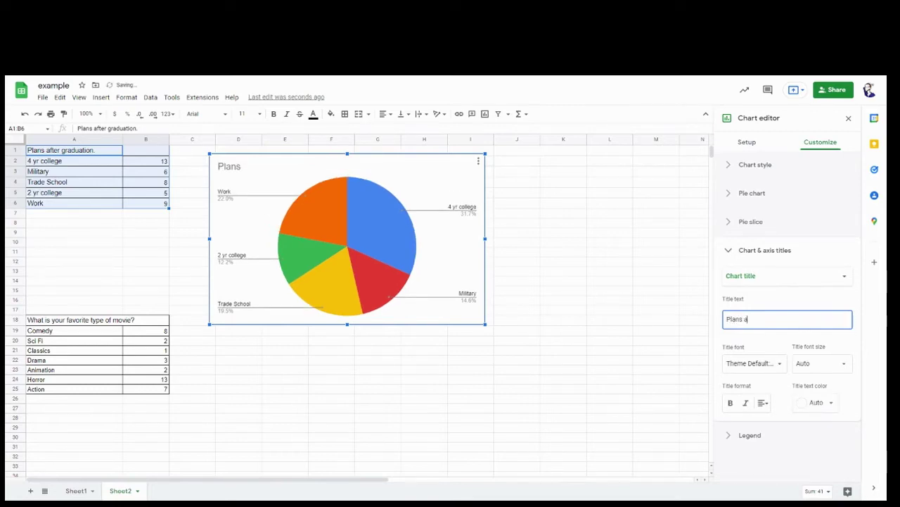
pyautogui.write('fter graduation')
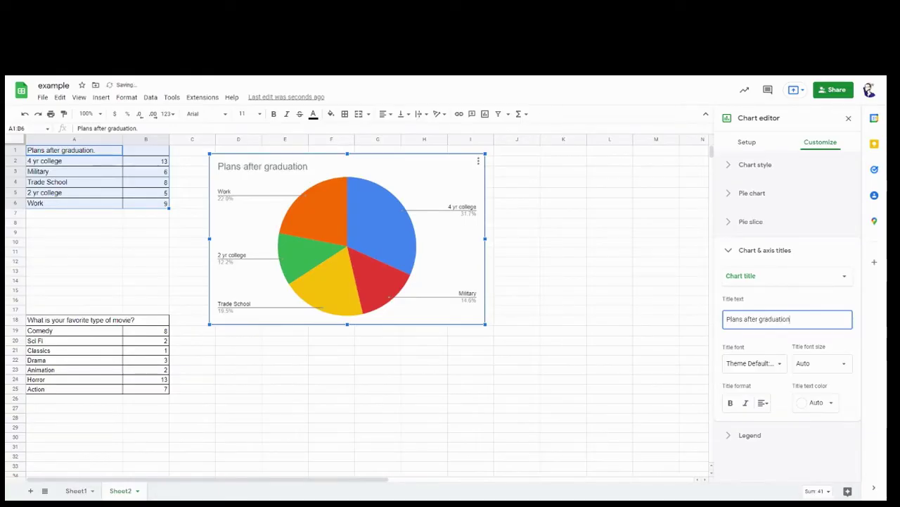
pyautogui.click(593, 224)
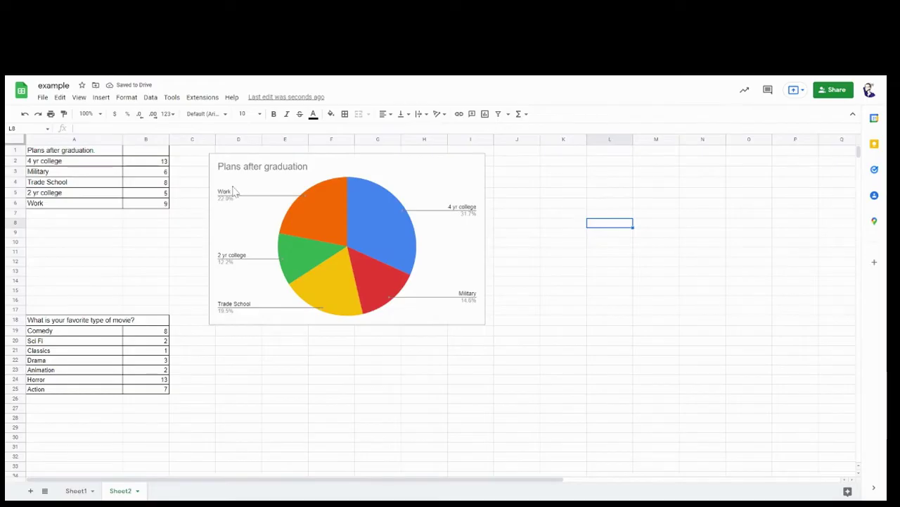
# - Set the pie chart's slice label to Value so each slice carries its count
pyautogui.click(475, 170)
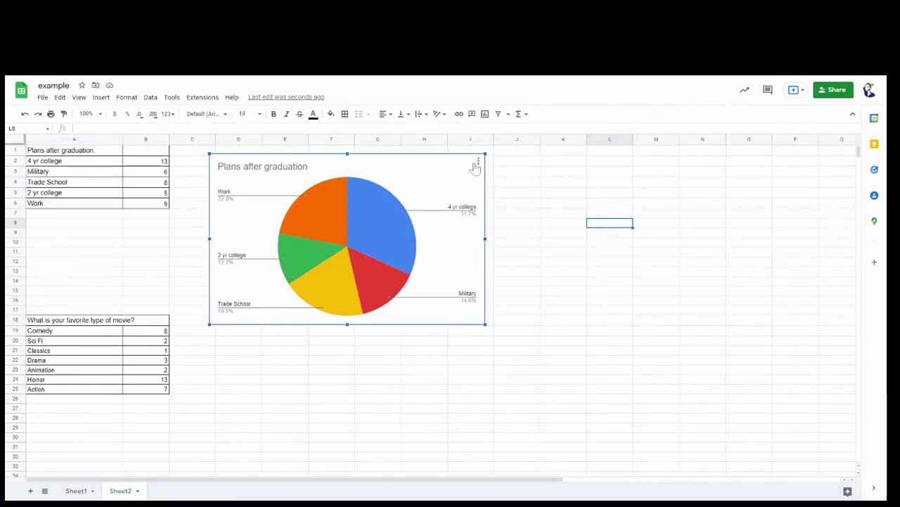
pyautogui.click(478, 161)
pyautogui.click(503, 175)
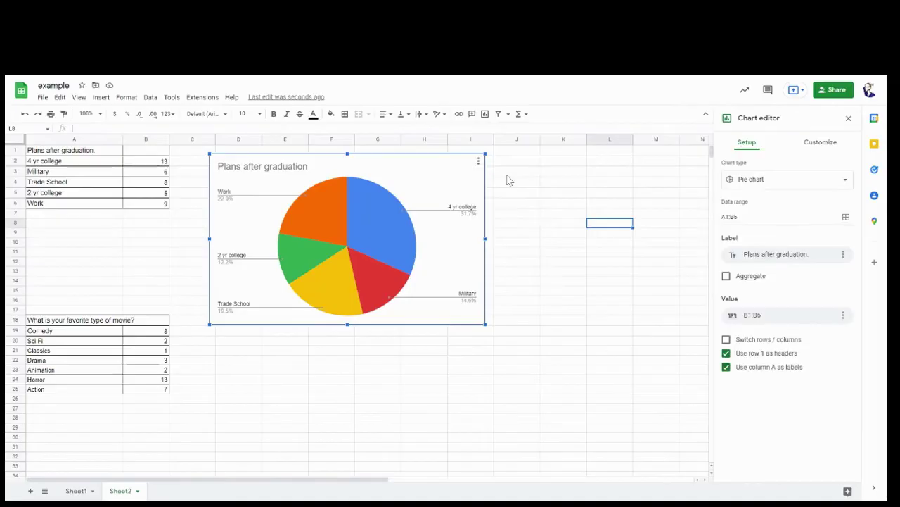
pyautogui.click(822, 145)
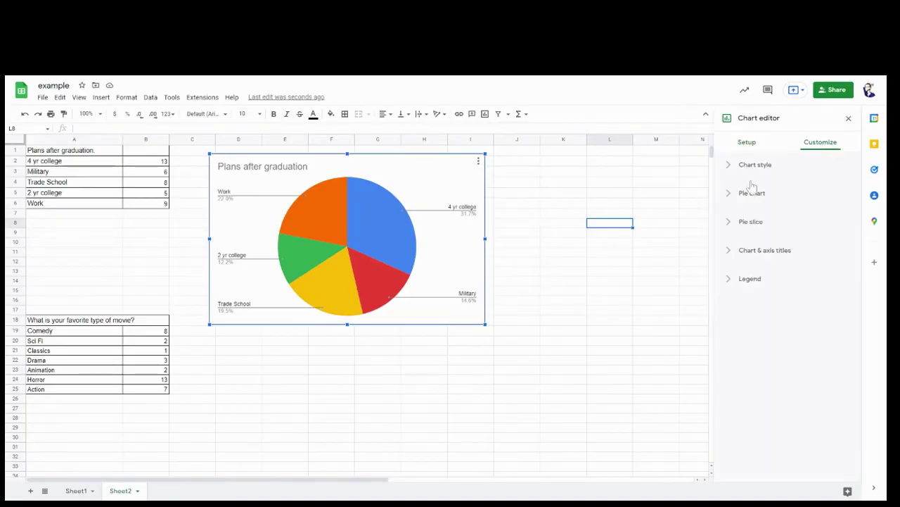
pyautogui.click(729, 197)
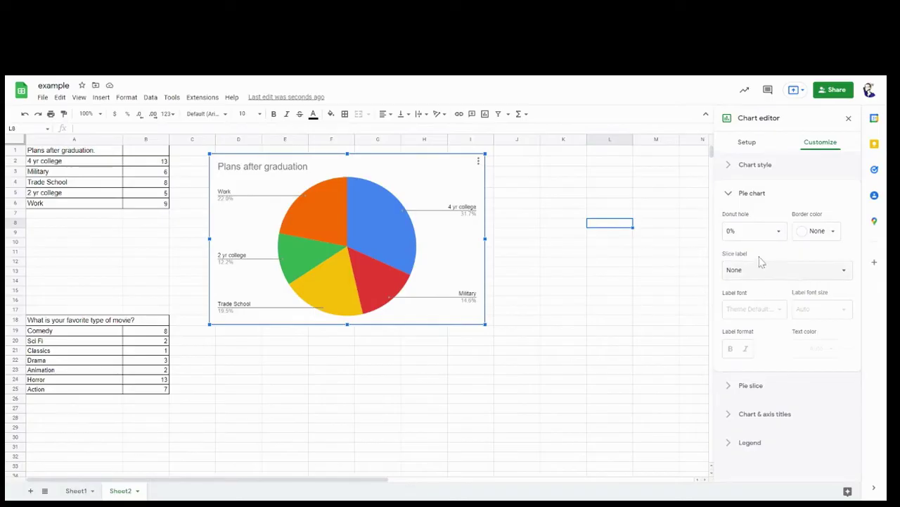
pyautogui.click(466, 221)
pyautogui.click(760, 276)
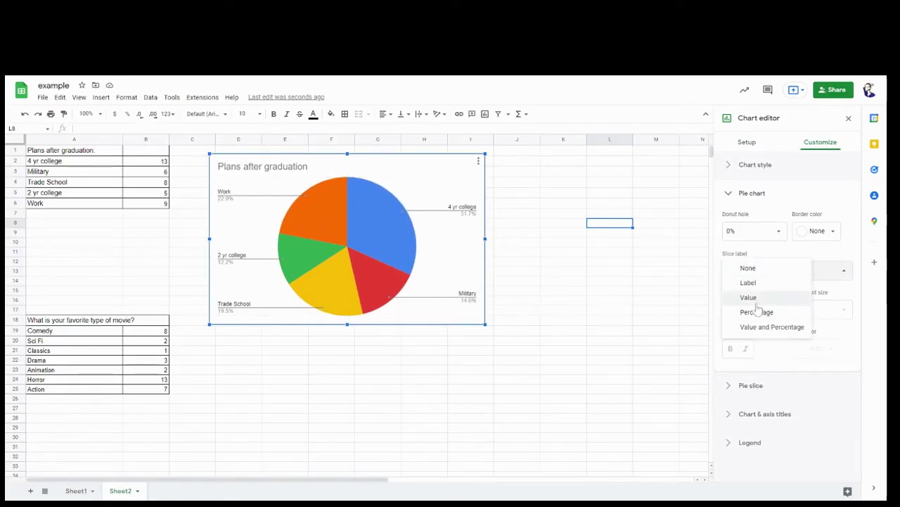
pyautogui.click(751, 297)
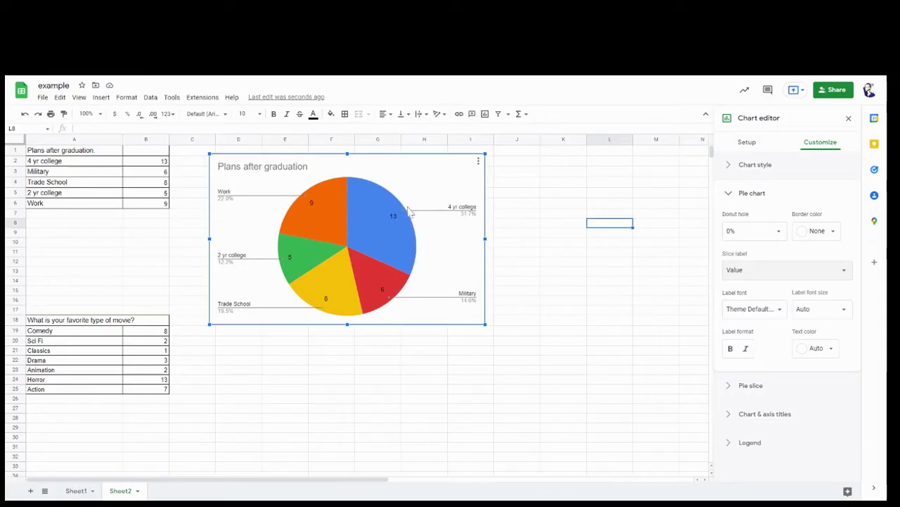
# - Try Label as the pie chart's slice label, return it to Value and leave the chart editor
pyautogui.click(774, 270)
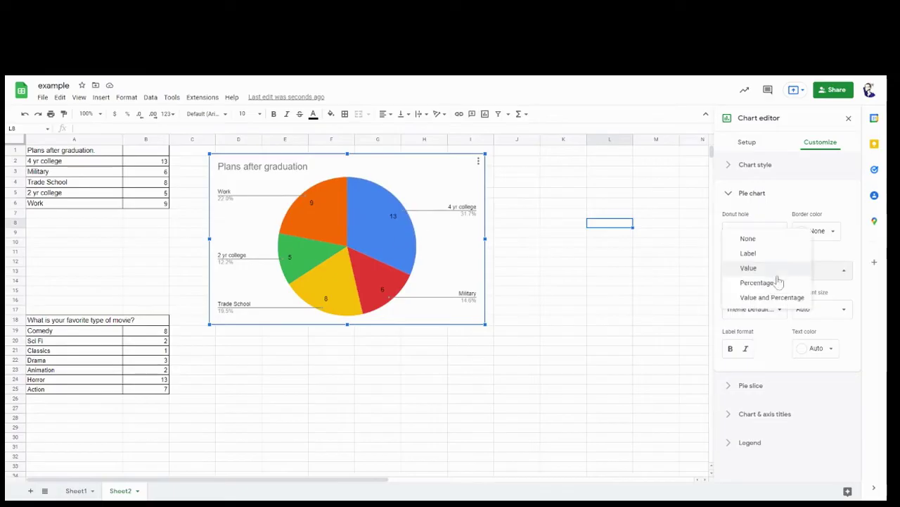
pyautogui.click(764, 255)
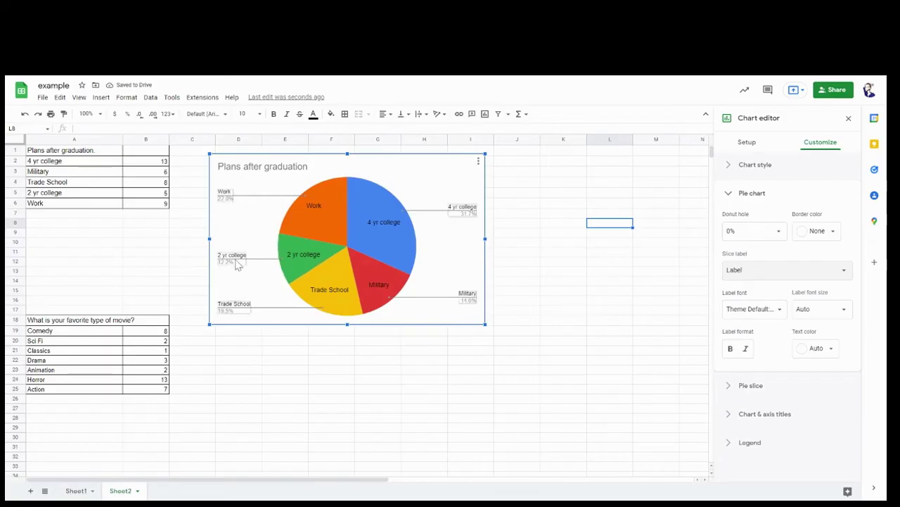
pyautogui.click(739, 271)
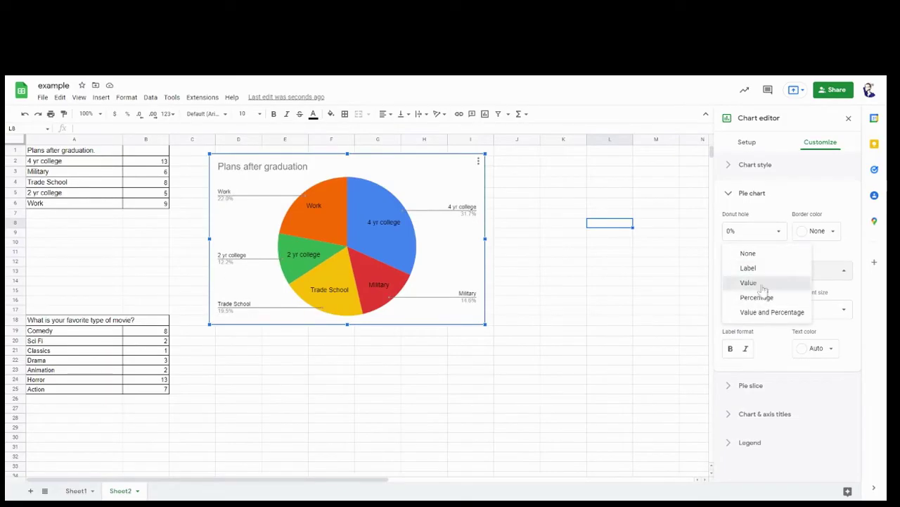
pyautogui.click(748, 282)
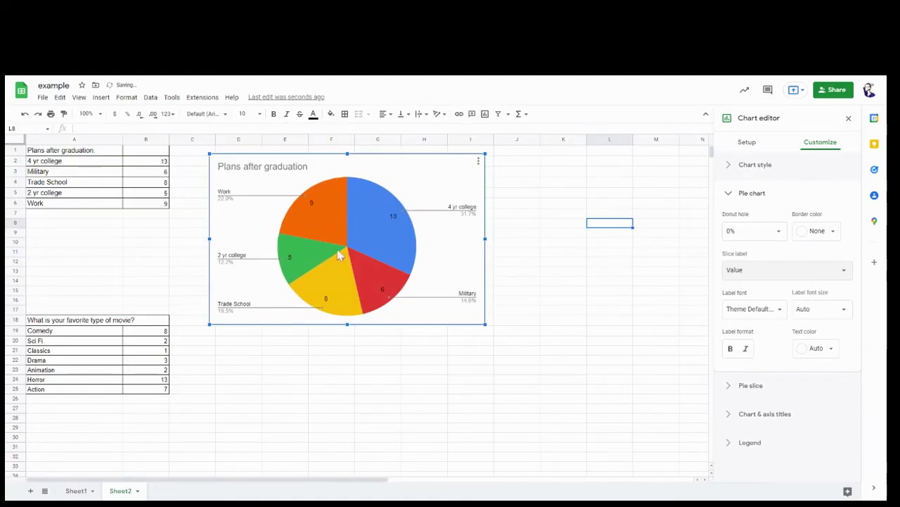
pyautogui.click(545, 285)
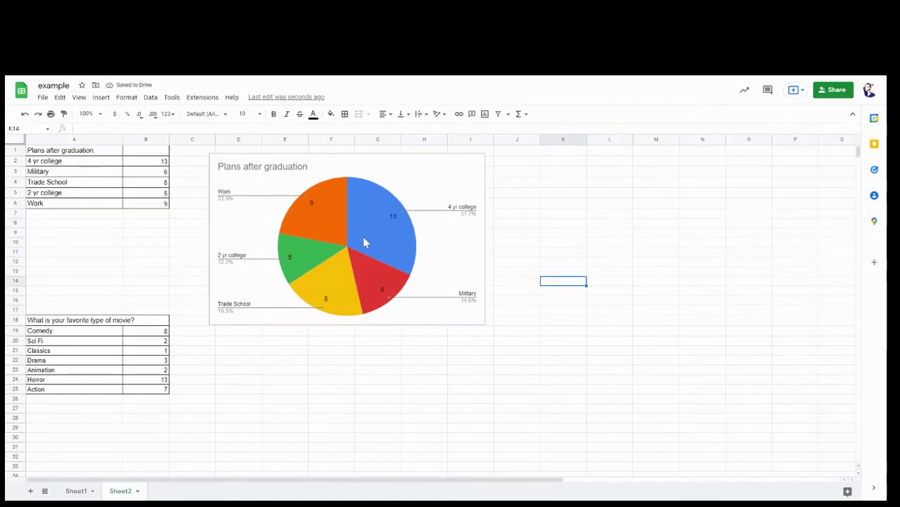
# - Shift the pie chart slightly closer to the graduation plans table
pyautogui.click(327, 243)
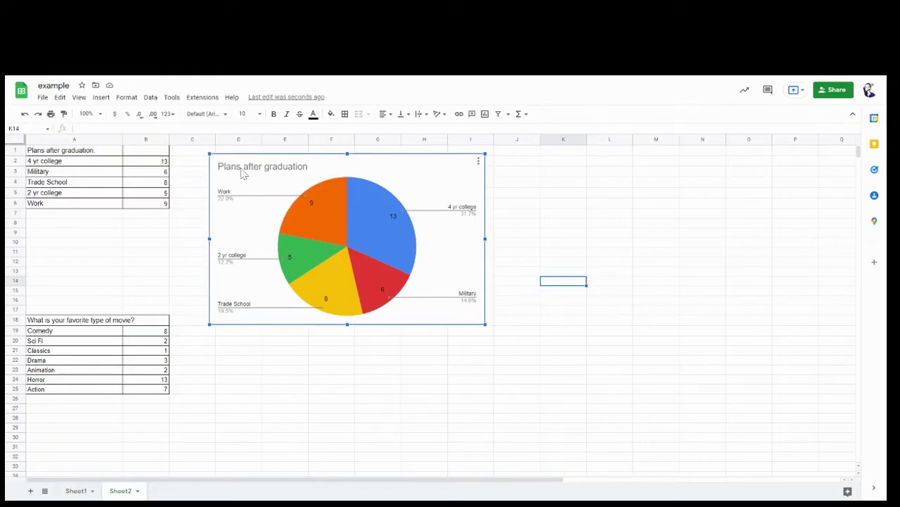
pyautogui.click(305, 380)
pyautogui.moveTo(314, 244); pyautogui.dragTo(297, 239)
pyautogui.scroll(-5, 331, 380)
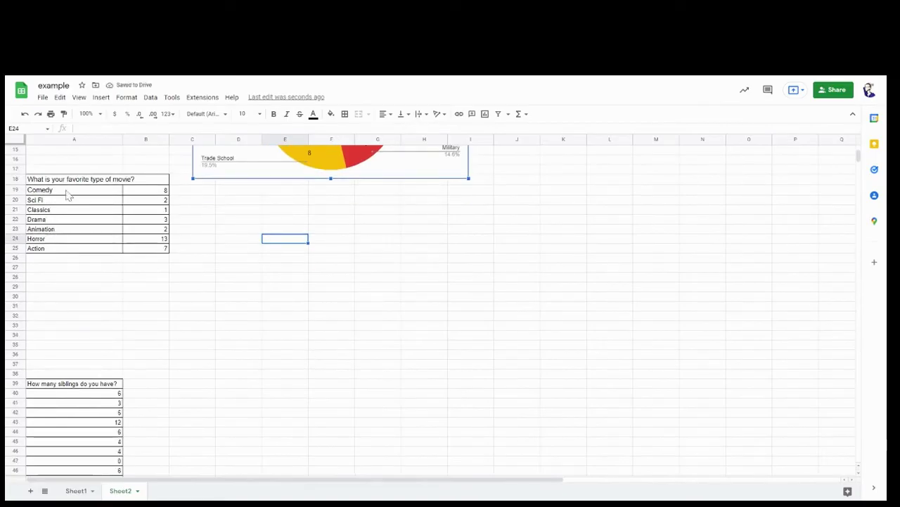
# - Insert a column chart of the favorite movie type table (A18:B25) and place it beside the table, below the pie chart
pyautogui.moveTo(63, 180); pyautogui.dragTo(141, 254)
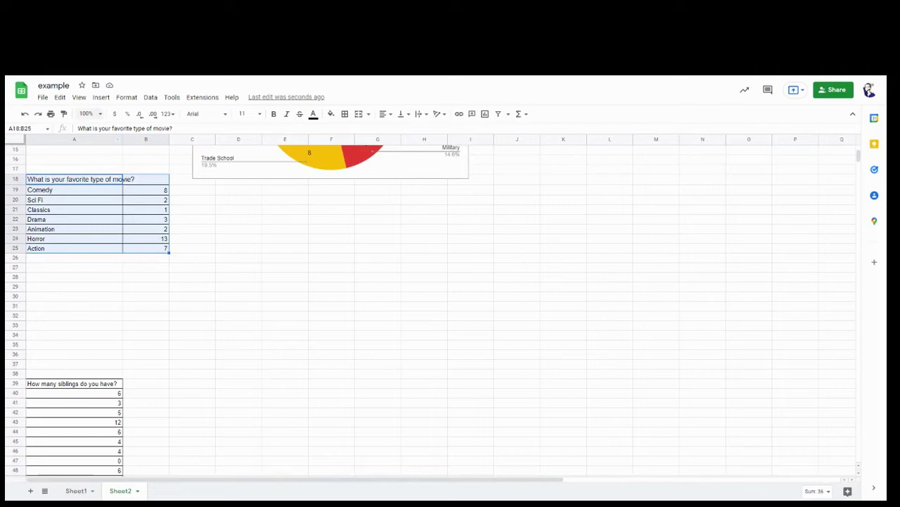
pyautogui.click(101, 97)
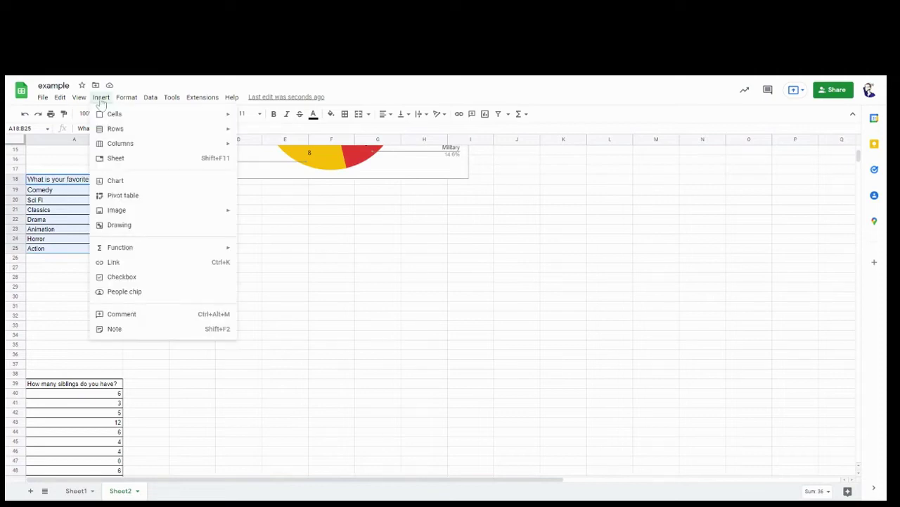
pyautogui.click(121, 181)
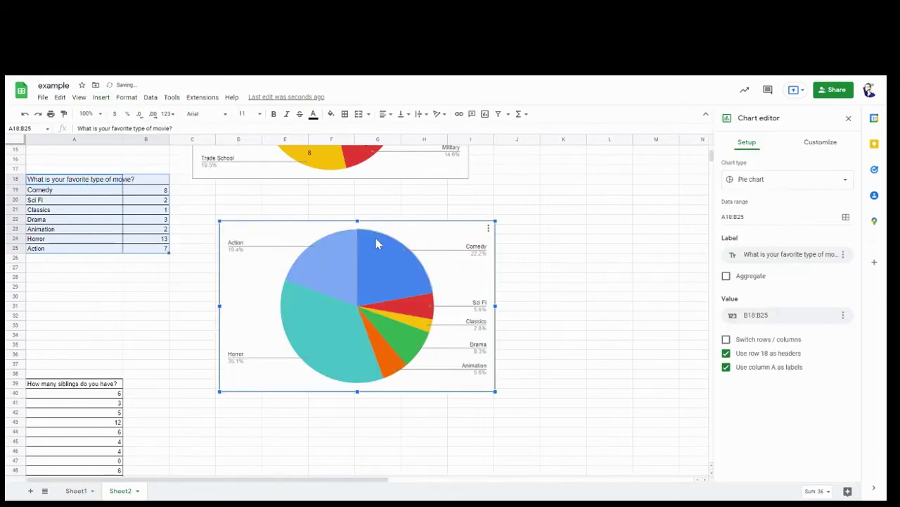
pyautogui.moveTo(336, 301); pyautogui.dragTo(310, 268)
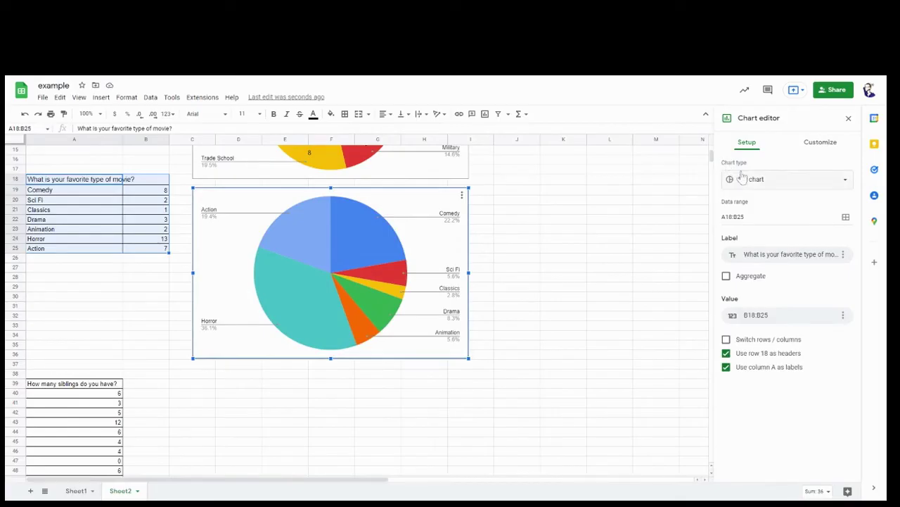
pyautogui.click(753, 183)
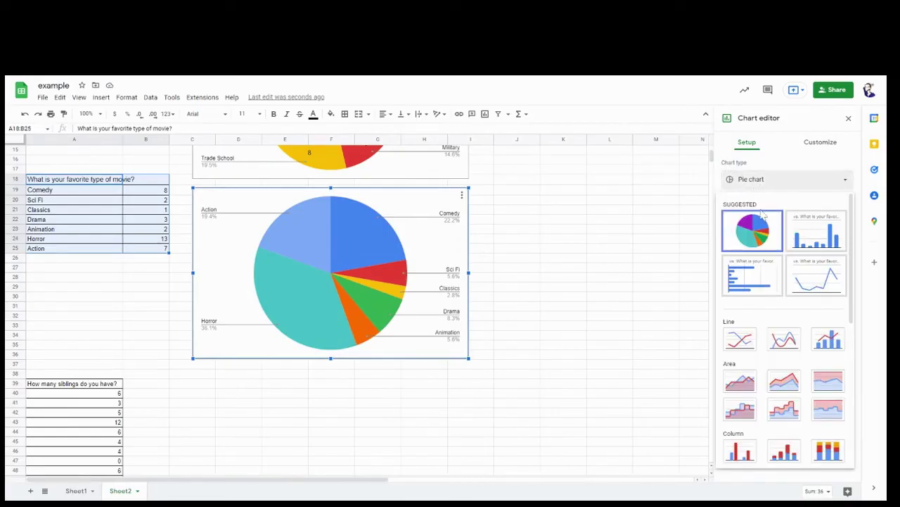
pyautogui.click(806, 235)
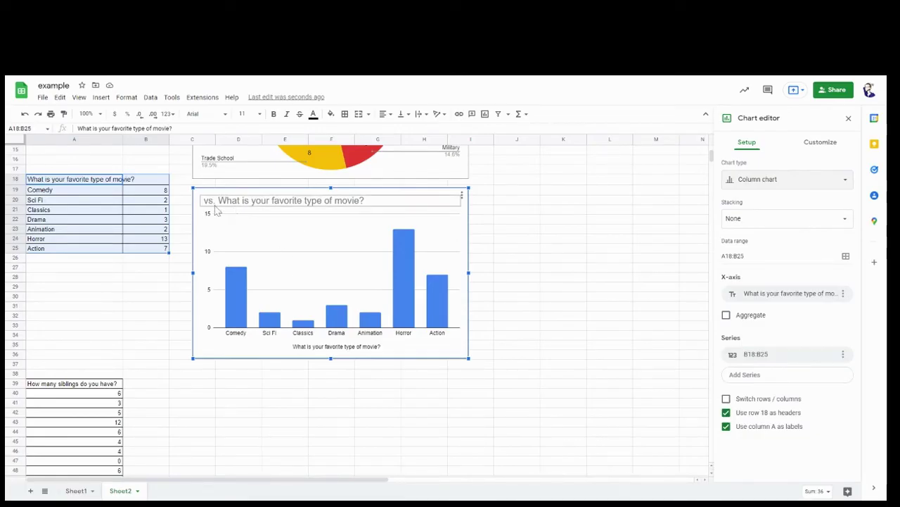
# - Remove "vs." from the column chart's title so it reads "What is your favorite type of movie?" and leave the chart editor
pyautogui.click(297, 202)
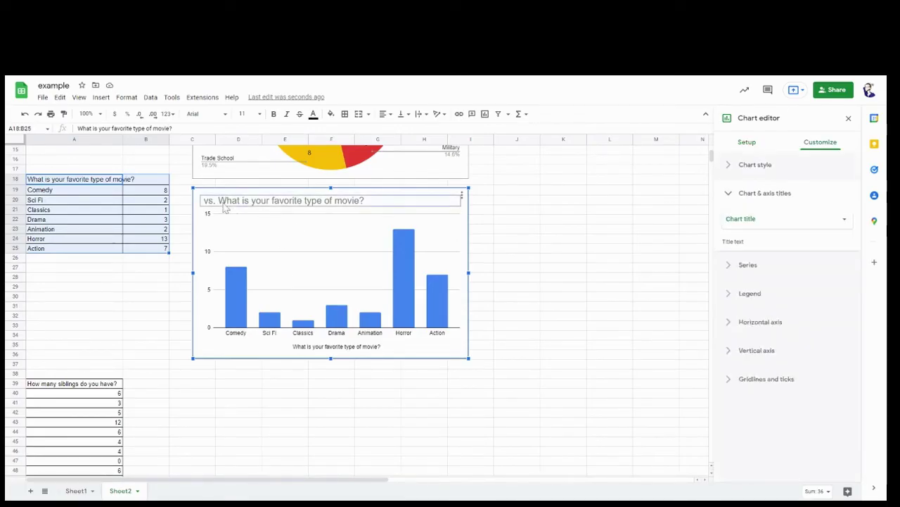
pyautogui.click(298, 202)
pyautogui.click(214, 200)
pyautogui.press('BackSpace')
pyautogui.press('BackSpace')
pyautogui.press('BackSpace')
pyautogui.press('BackSpace')
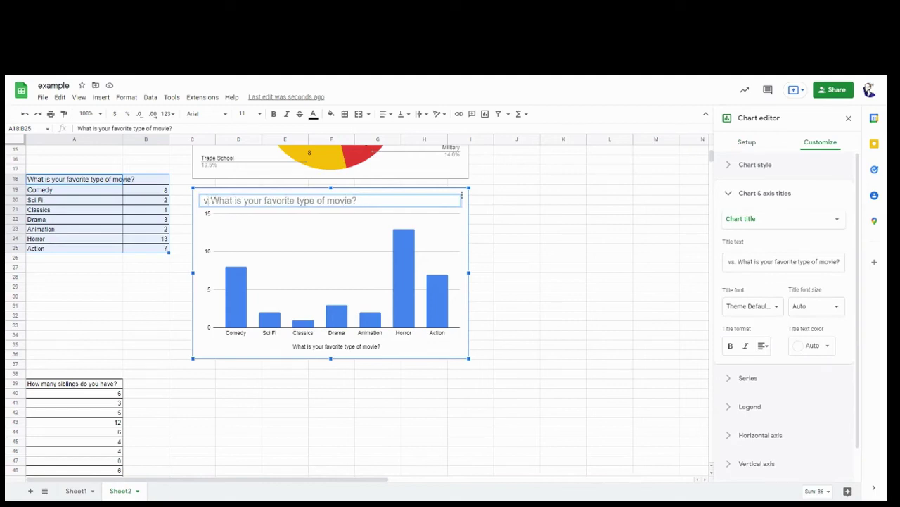
pyautogui.press('Delete')
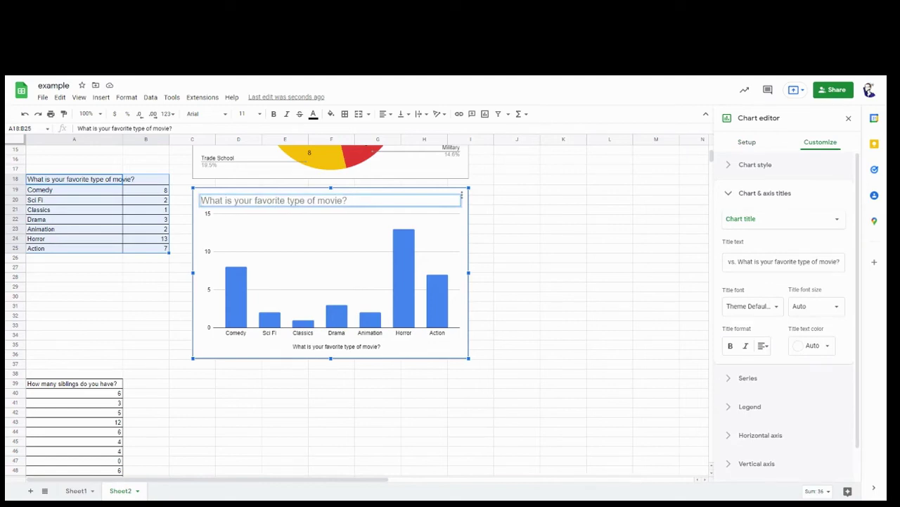
pyautogui.click(538, 258)
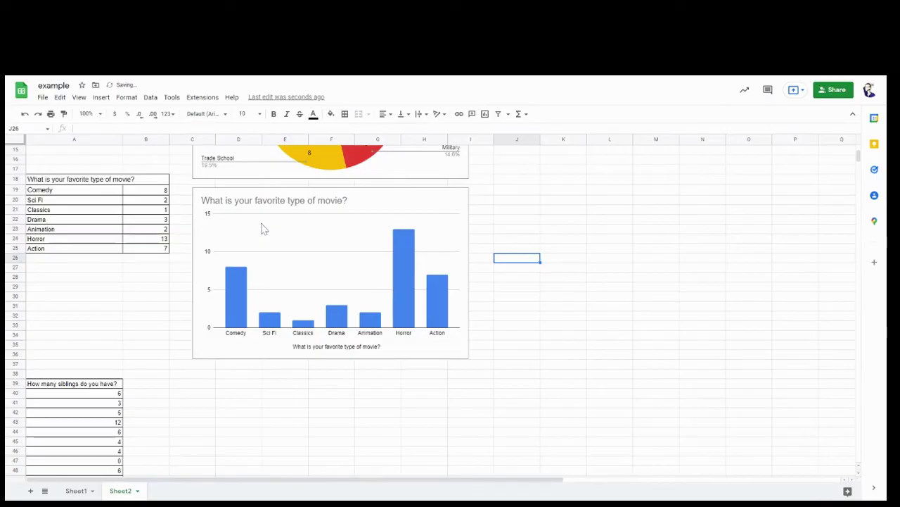
pyautogui.click(310, 204)
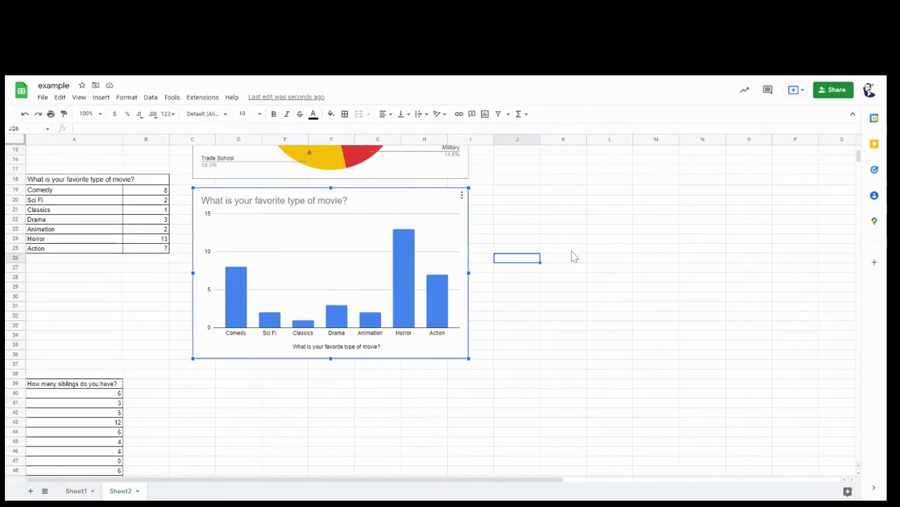
pyautogui.click(609, 299)
# - Compare the tallied graduation plans and movie type tables with the ungrouped list of sibling answers
pyautogui.scroll(-2, 533, 339)
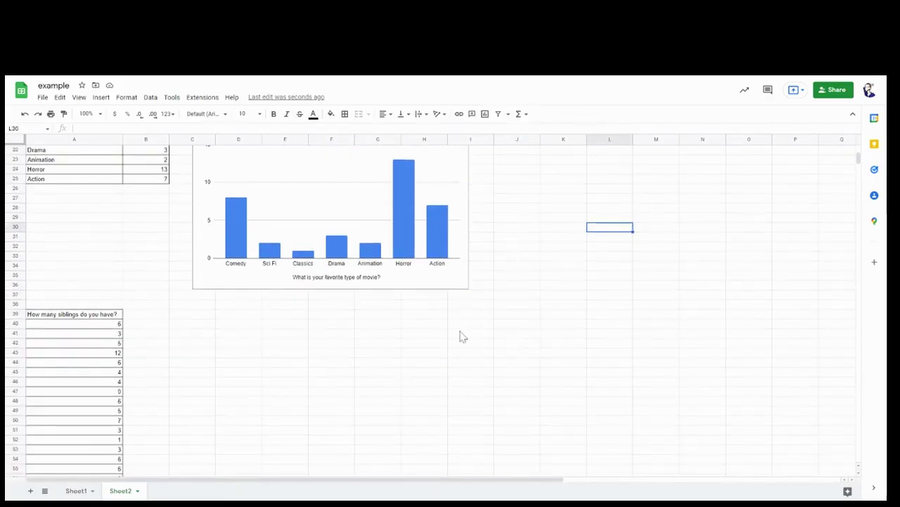
pyautogui.scroll(-3, 426, 337)
pyautogui.scroll(3, 274, 297)
pyautogui.scroll(3, 273, 297)
pyautogui.scroll(2, 51, 242)
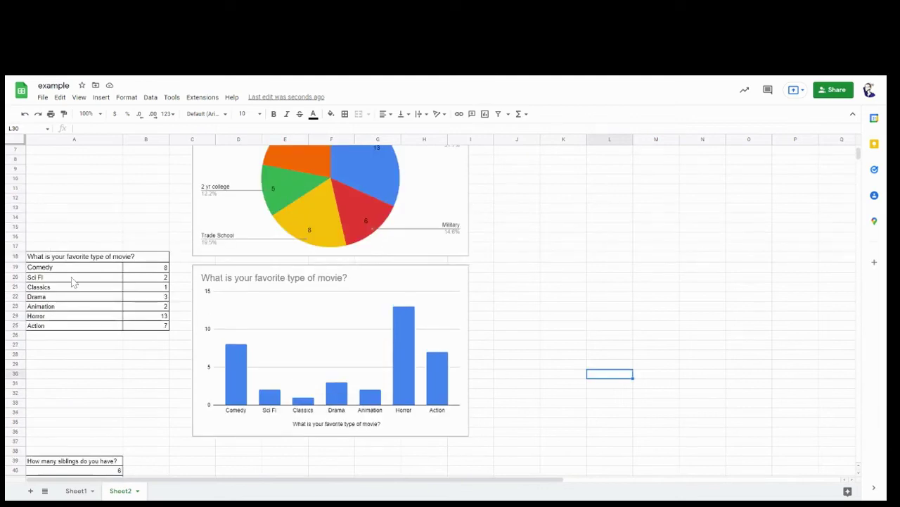
pyautogui.scroll(2, 73, 282)
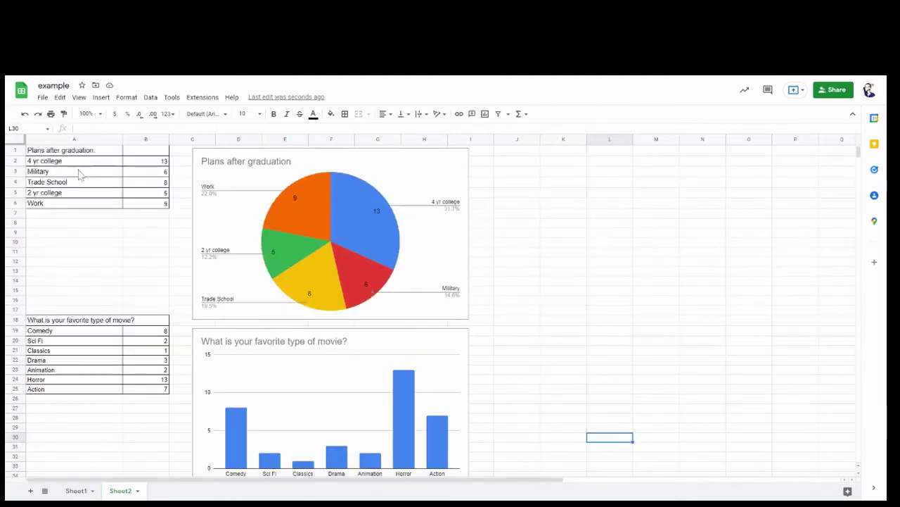
pyautogui.scroll(-5, 152, 254)
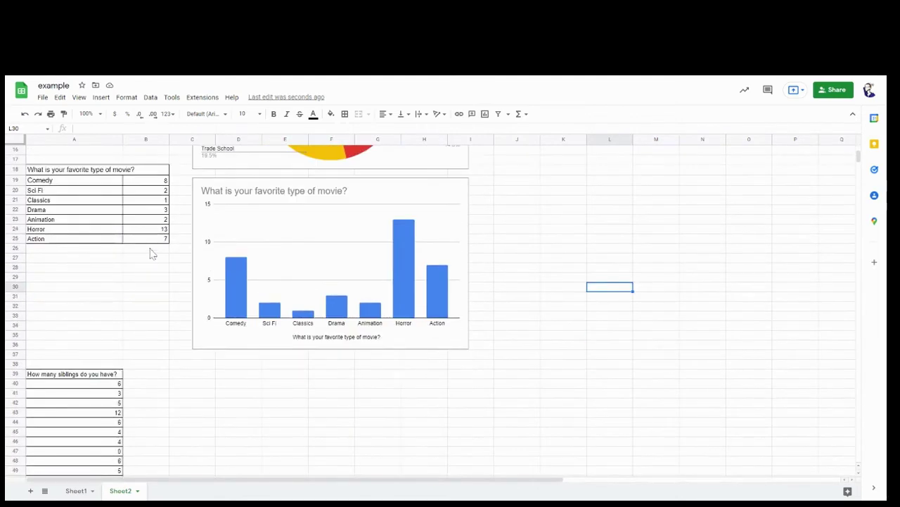
pyautogui.scroll(-6, 141, 250)
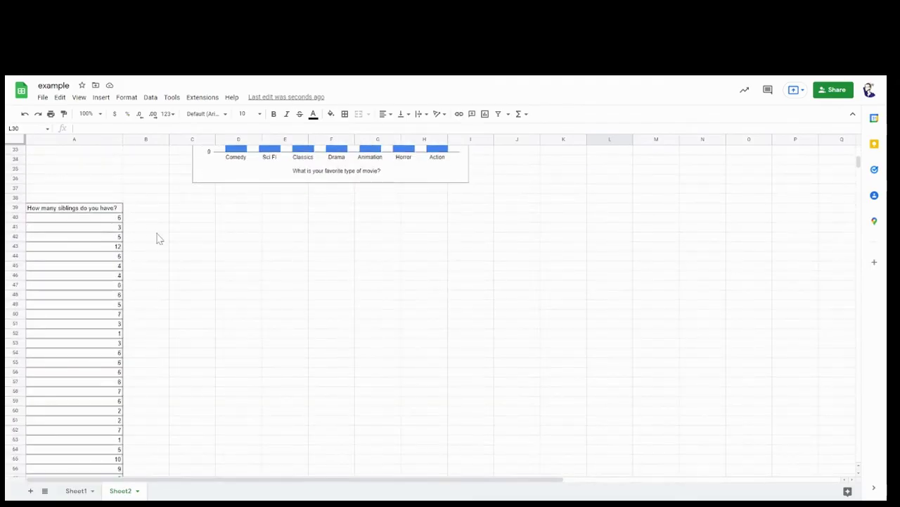
pyautogui.scroll(-1, 151, 244)
pyautogui.scroll(-10, 66, 211)
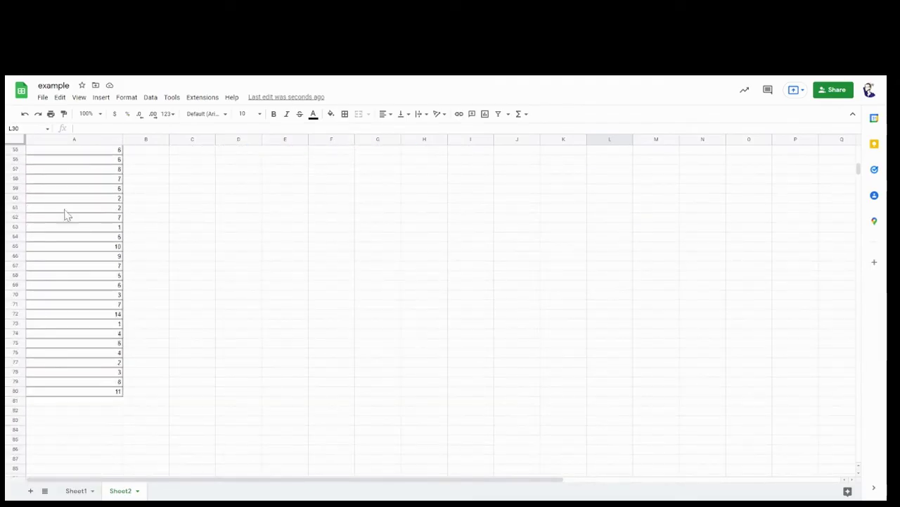
pyautogui.scroll(6, 92, 274)
pyautogui.scroll(7, 99, 285)
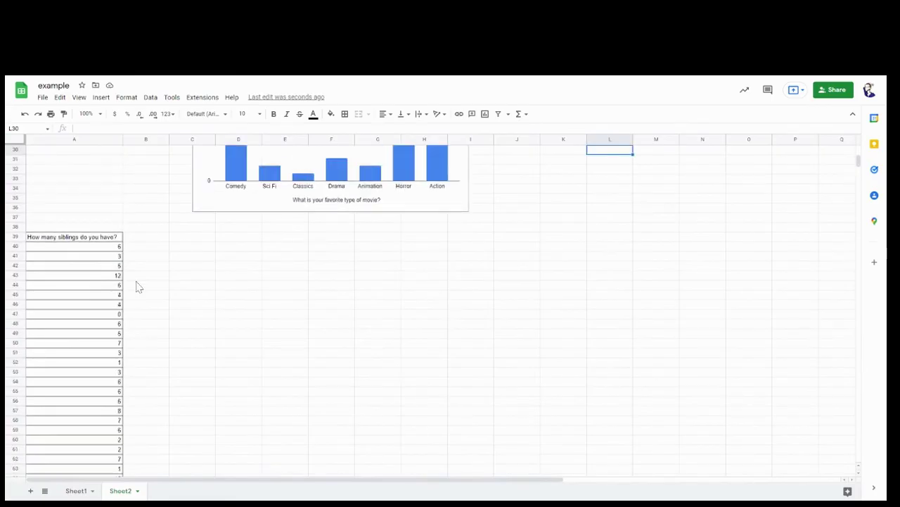
pyautogui.scroll(-2, 162, 278)
pyautogui.scroll(2, 148, 246)
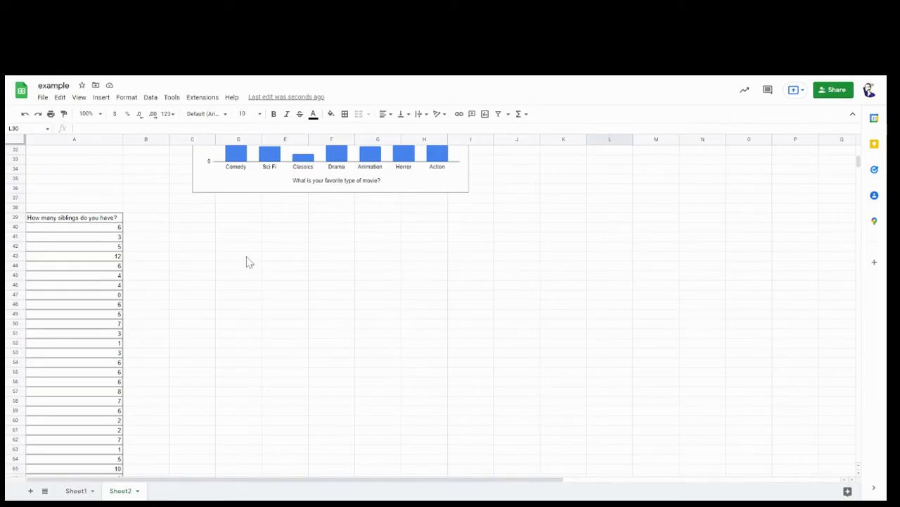
pyautogui.scroll(3, 303, 257)
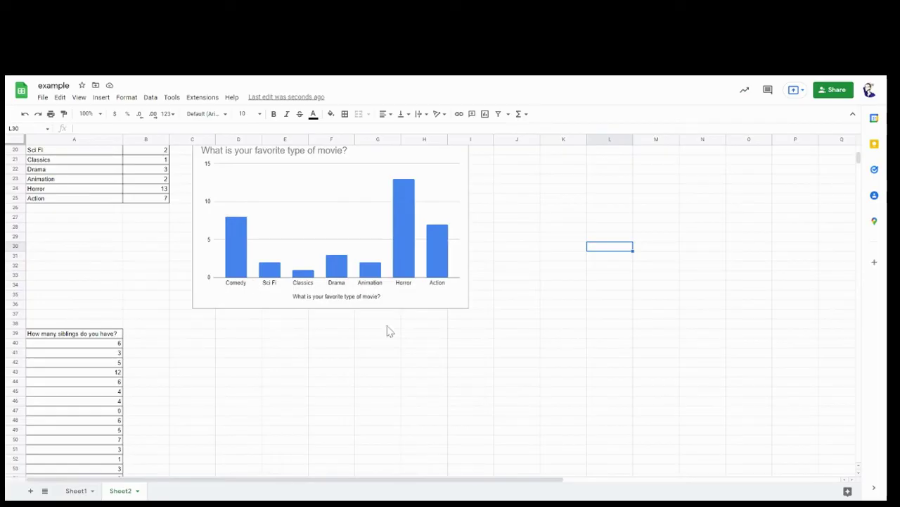
pyautogui.scroll(-5, 234, 328)
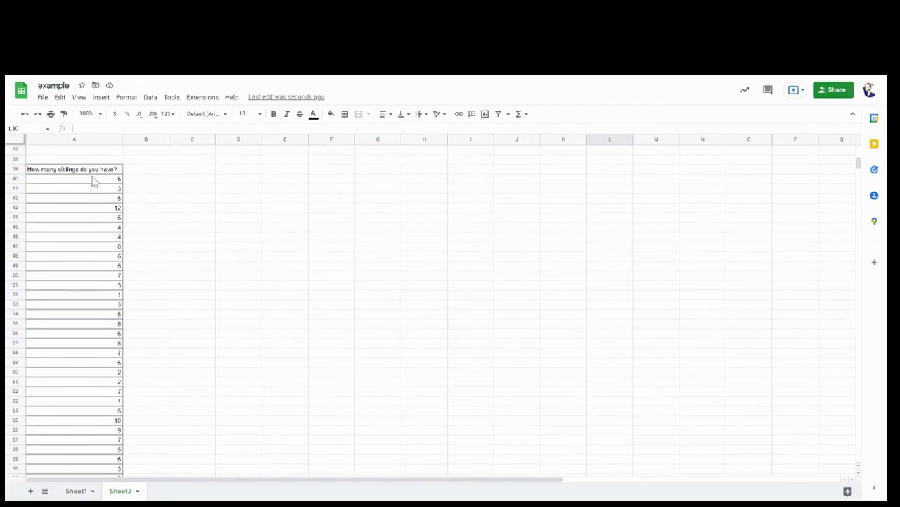
# - Insert a histogram of the sibling answers in A40:A80 and place it beside the sibling list
pyautogui.moveTo(93, 182); pyautogui.dragTo(91, 325)
pyautogui.scroll(5, 177, 245)
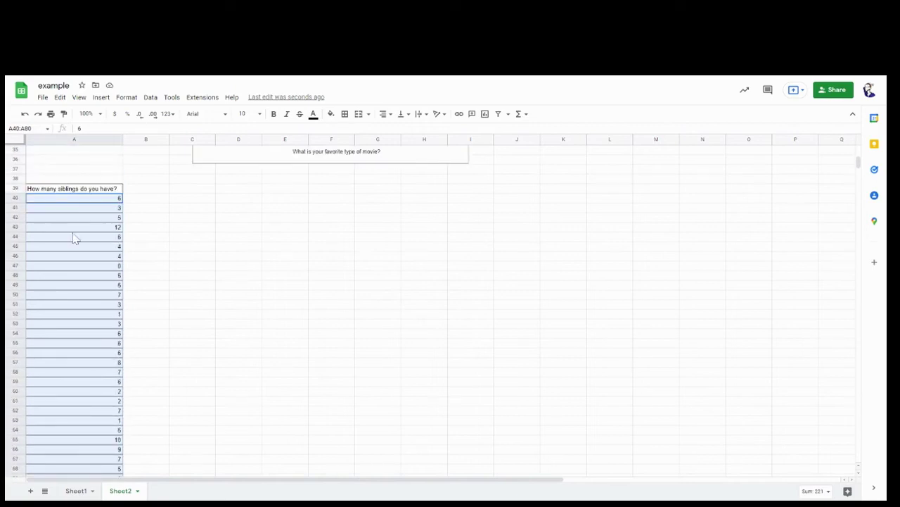
pyautogui.click(100, 97)
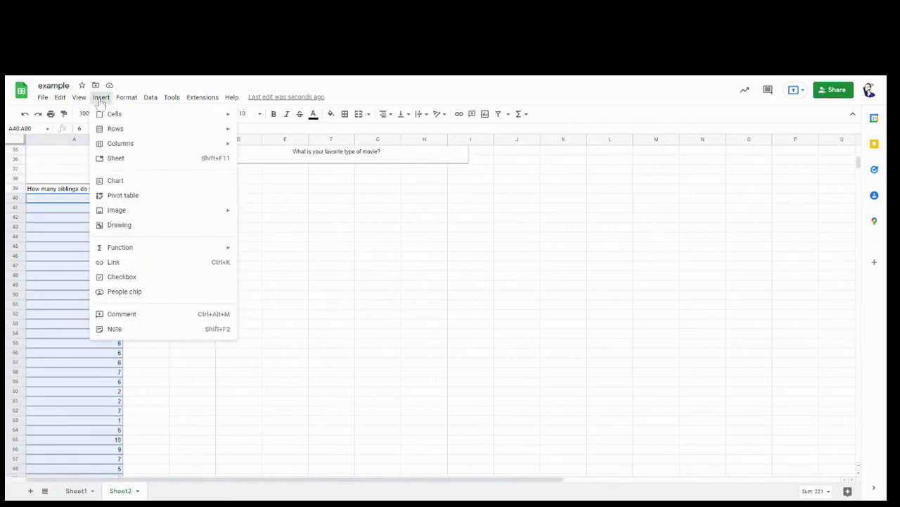
pyautogui.click(116, 180)
pyautogui.moveTo(334, 302); pyautogui.dragTo(281, 264)
pyautogui.scroll(3, 533, 288)
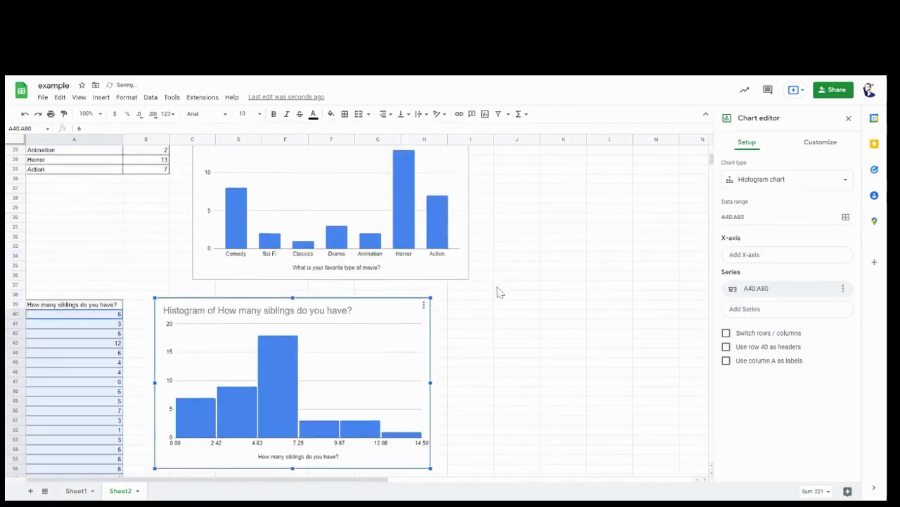
# - Set the sibling histogram's bucket size to 2 and leave the chart editor
pyautogui.scroll(-1, 412, 278)
pyautogui.scroll(-3, 411, 278)
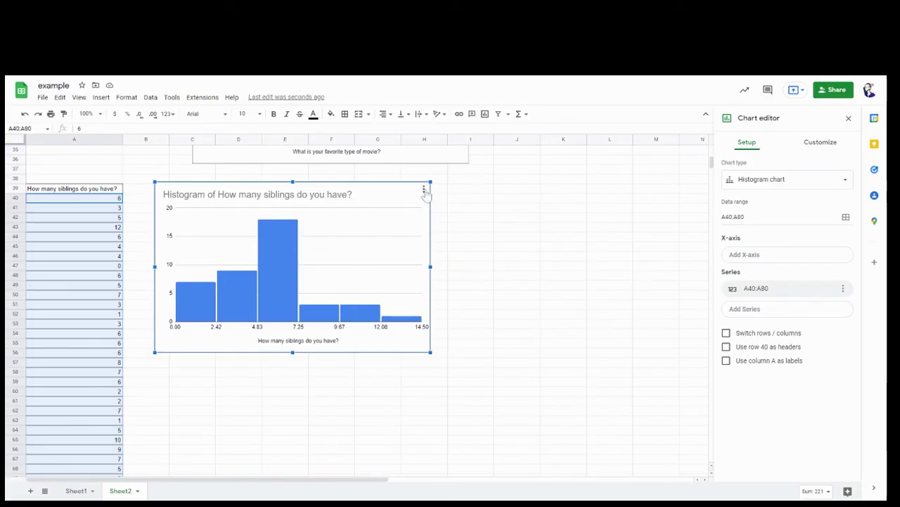
pyautogui.click(824, 147)
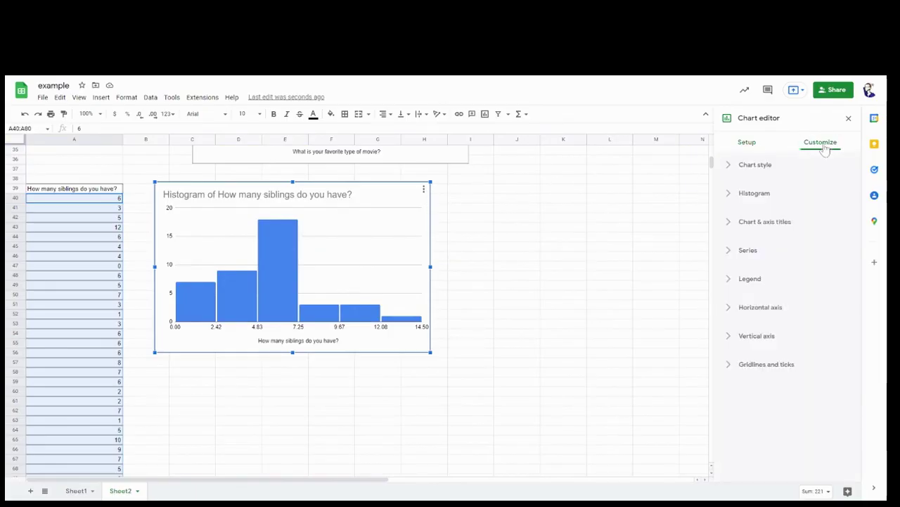
pyautogui.click(740, 197)
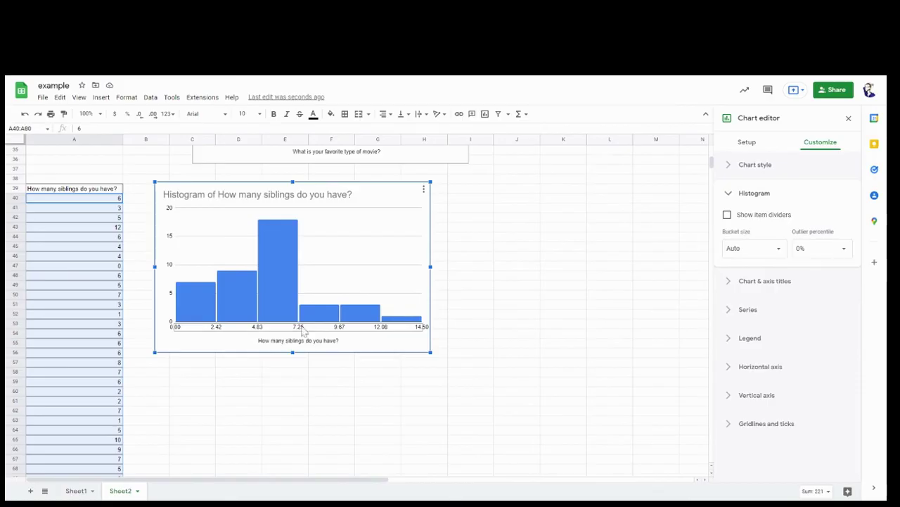
pyautogui.click(735, 250)
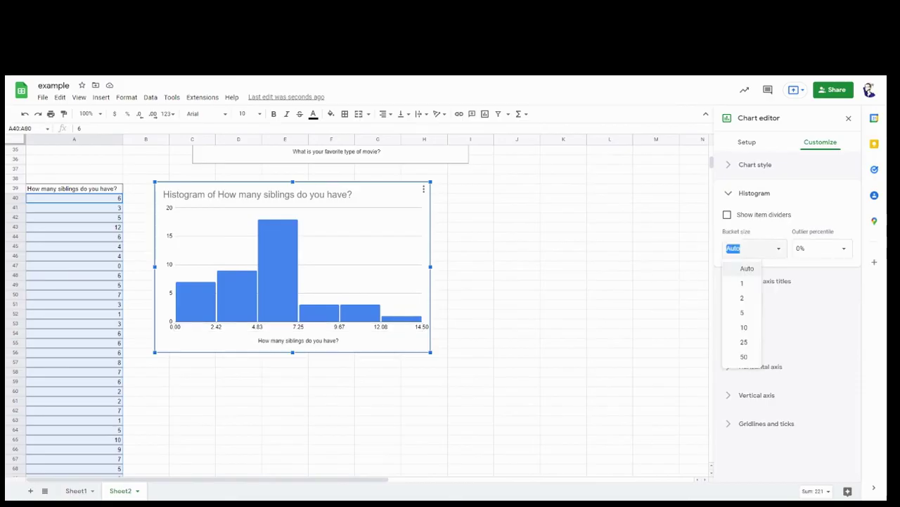
pyautogui.click(741, 297)
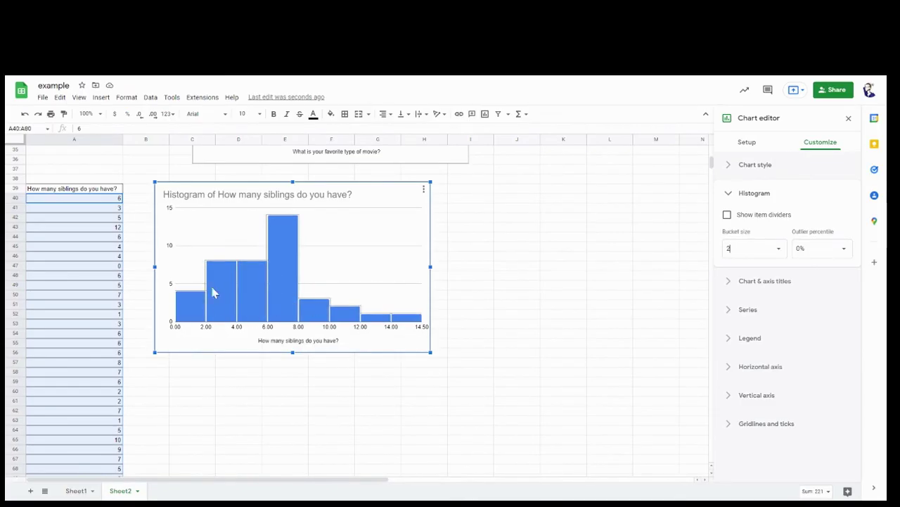
pyautogui.click(474, 257)
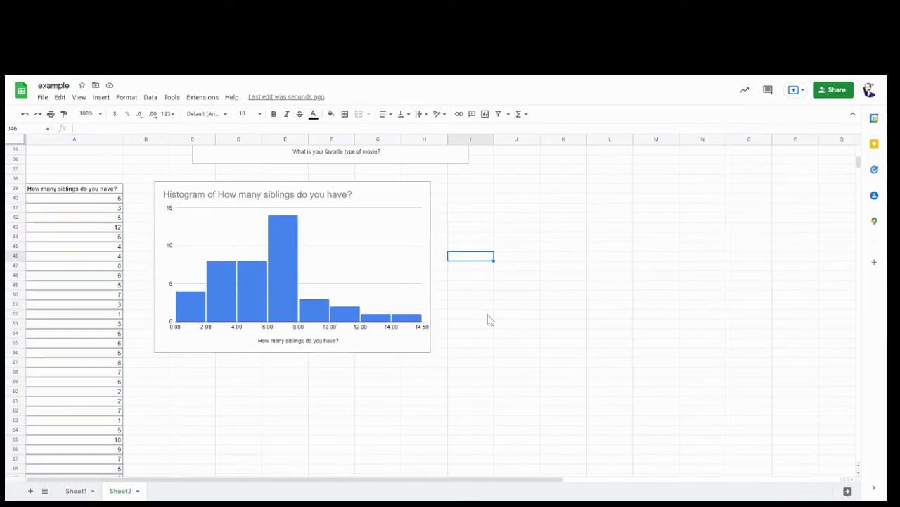
pyautogui.scroll(10, 490, 320)
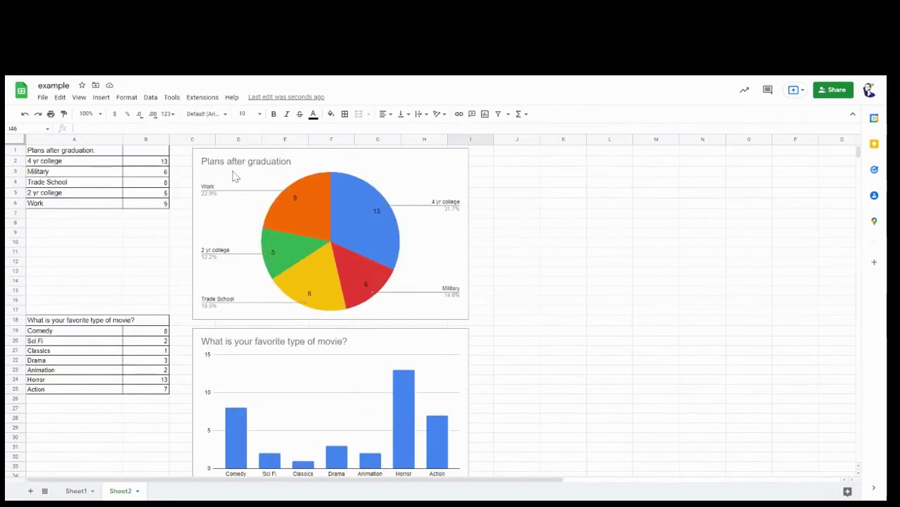
pyautogui.scroll(-10, 261, 292)
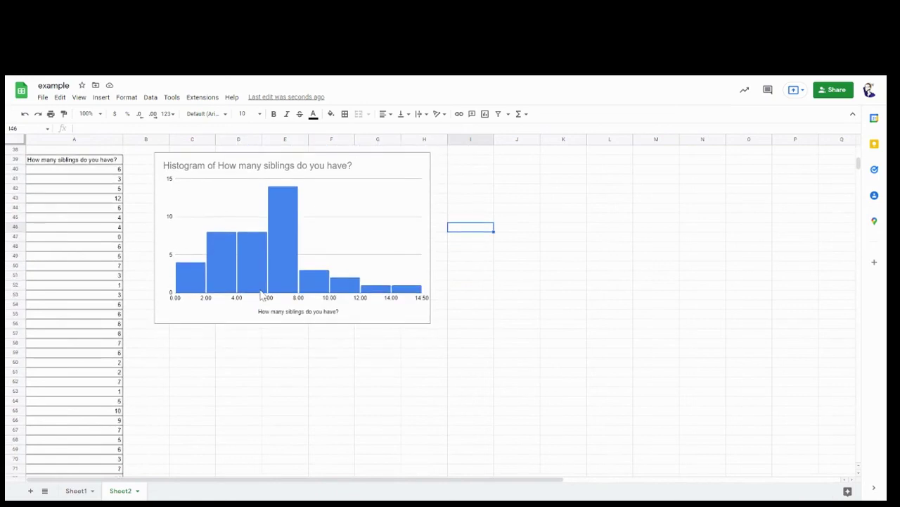
pyautogui.scroll(2, 261, 294)
pyautogui.scroll(10, 378, 237)
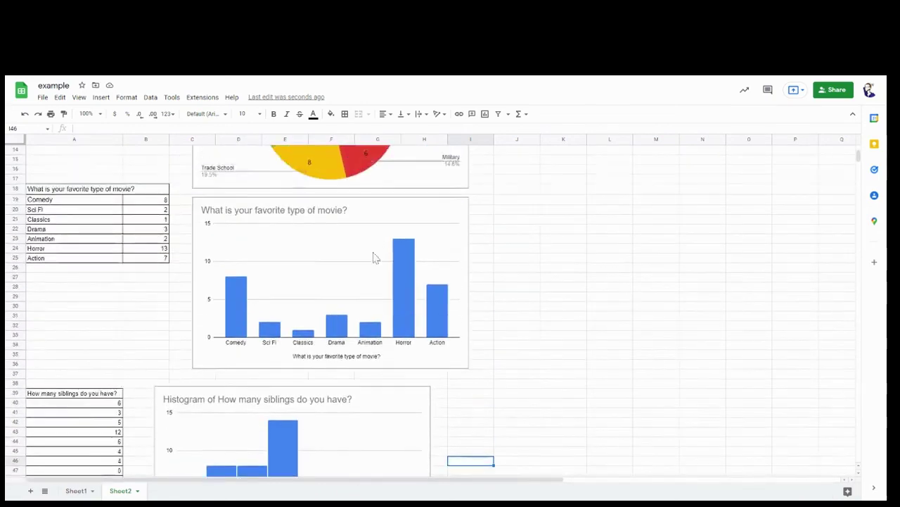